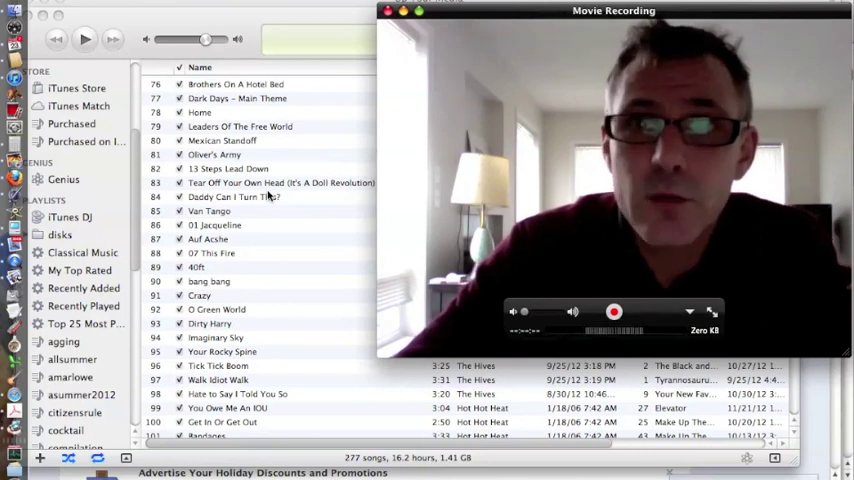
click(160, 0)
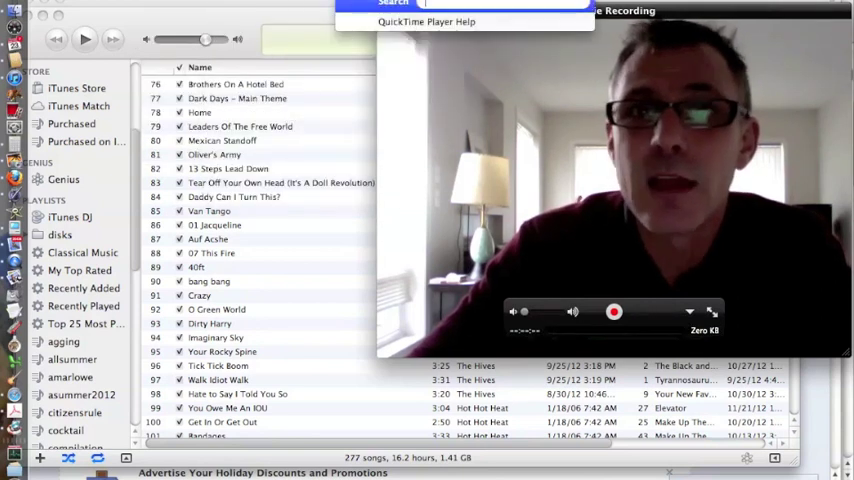
key(Escape)
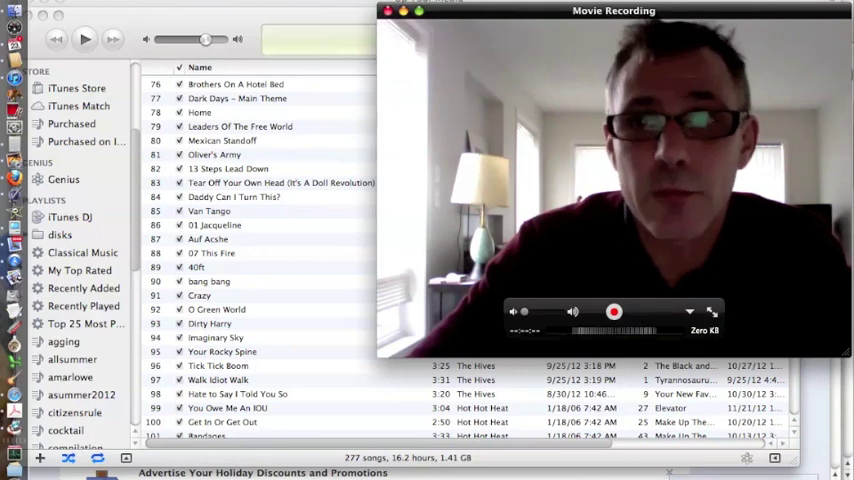